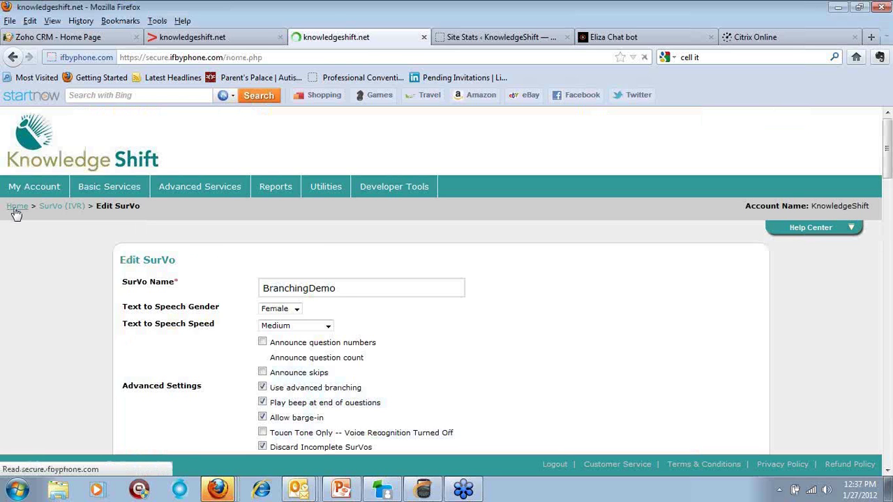
# - Examine the phone number list and call summary on the account home page
pyautogui.scroll(-4, 558, 281)
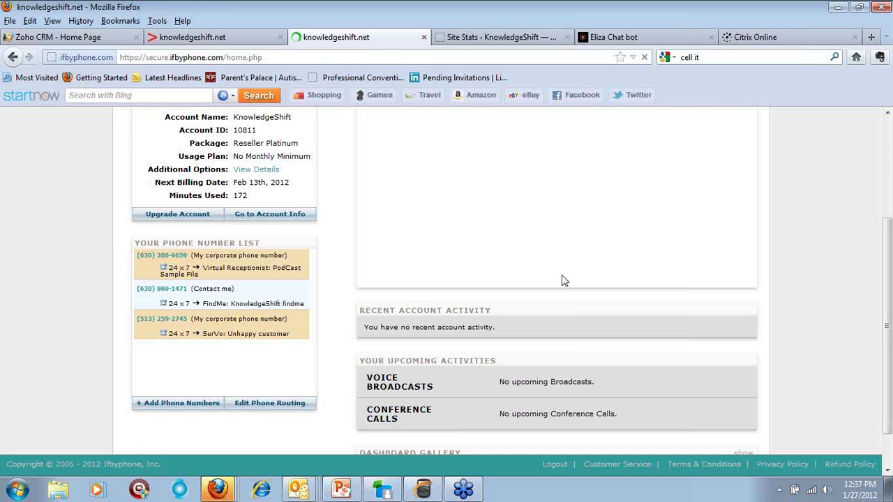
pyautogui.scroll(-2, 564, 280)
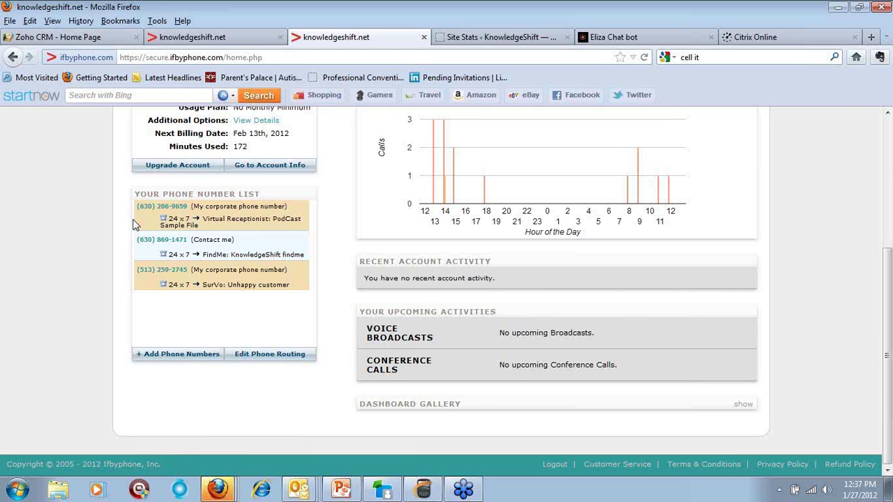
pyautogui.scroll(5, 136, 223)
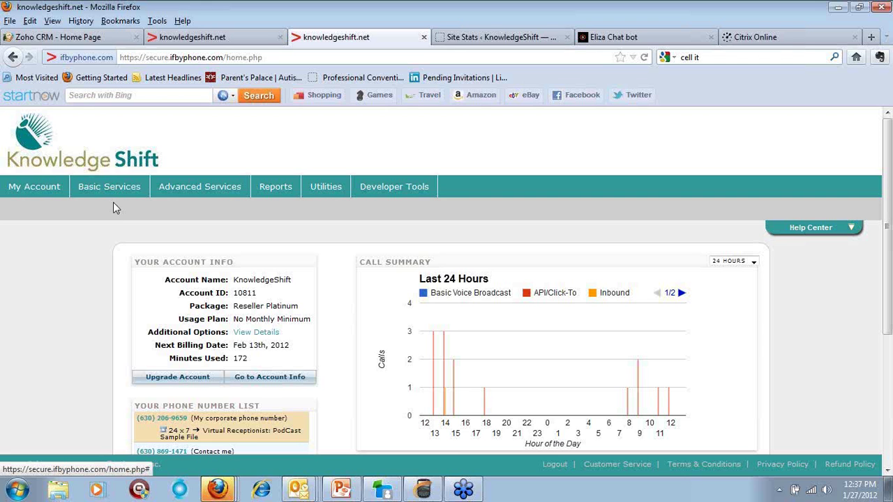
# - Generate the Web Page click-to-call code for Point Question Demo and select its full plain URL for copying
pyautogui.moveTo(107, 199)
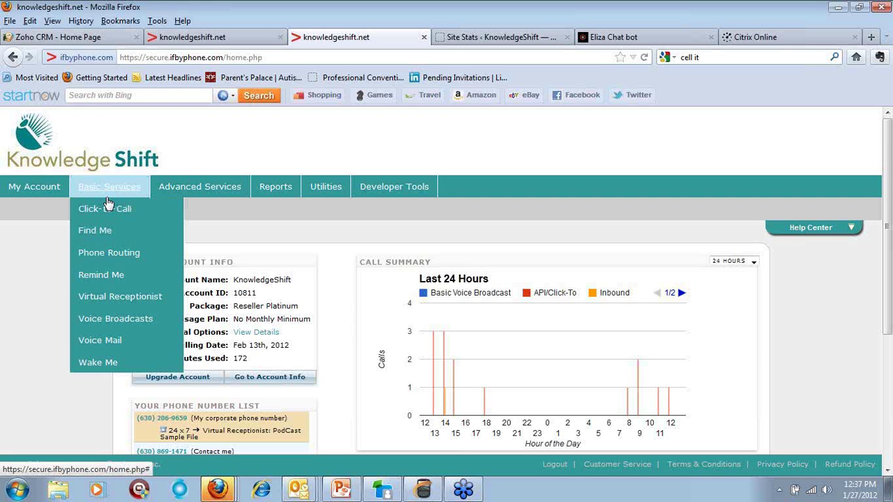
pyautogui.click(107, 210)
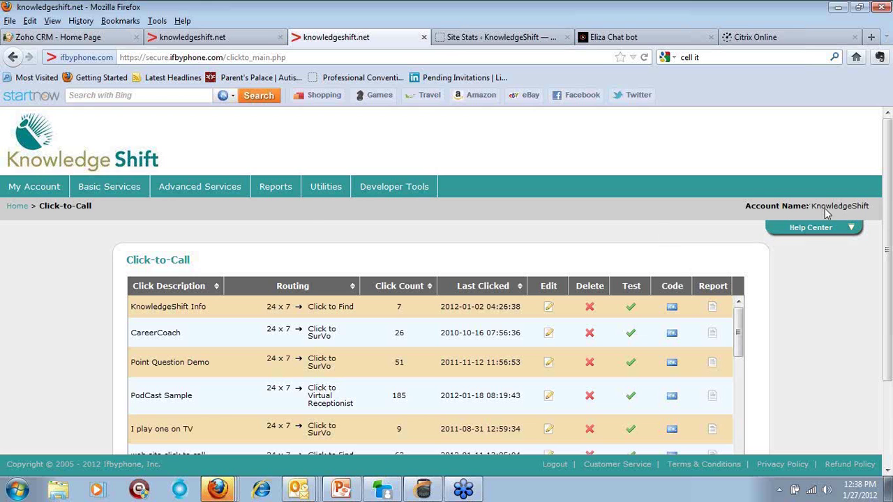
pyautogui.scroll(-3, 664, 238)
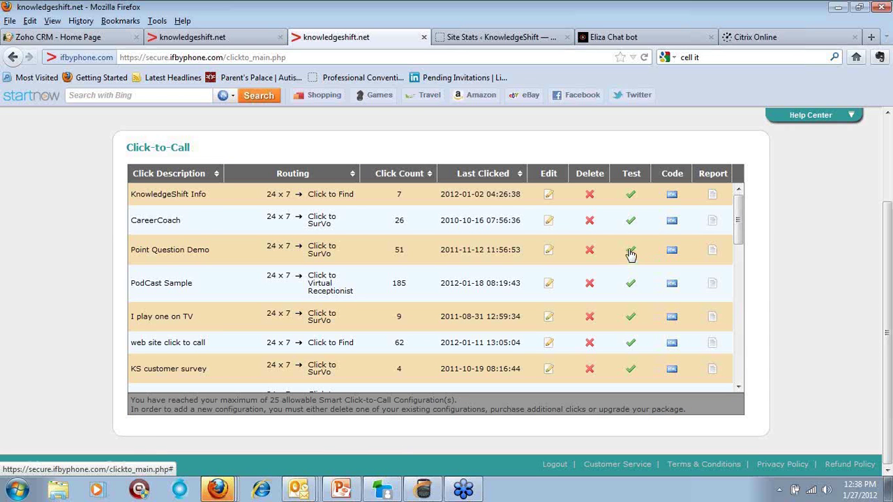
pyautogui.click(672, 251)
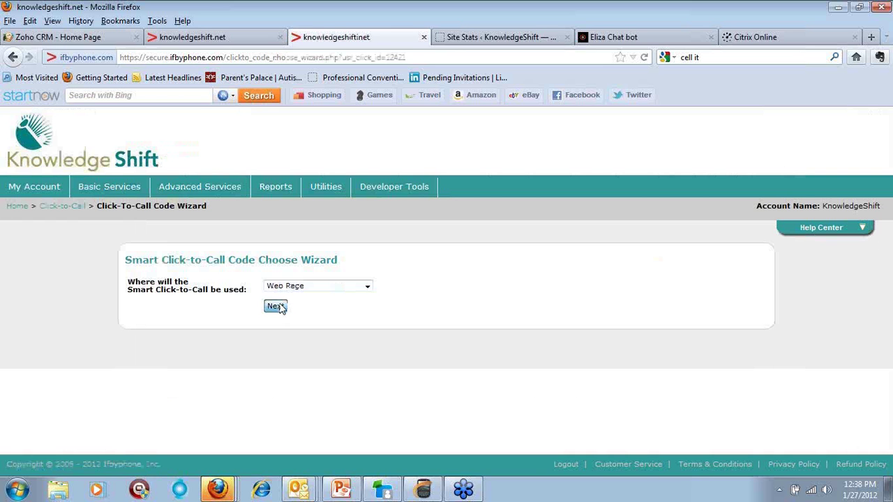
pyautogui.click(276, 307)
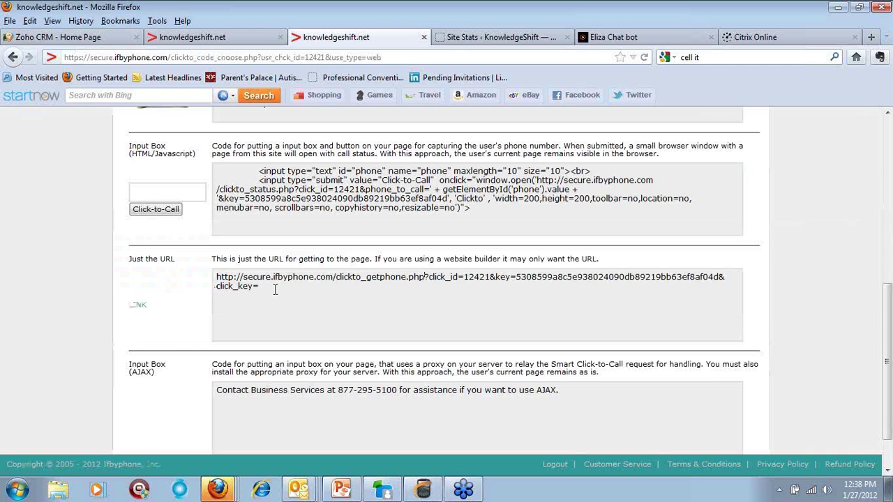
pyautogui.click(270, 290)
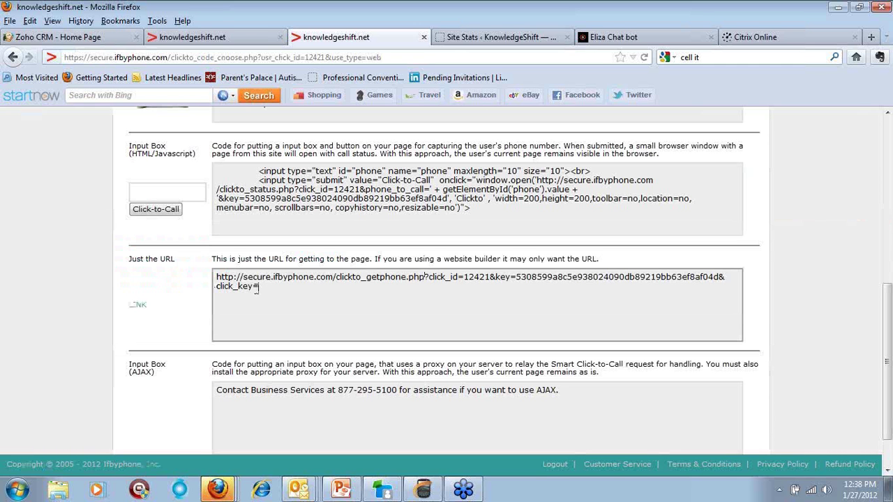
pyautogui.hotkey('ctrl', 'a')
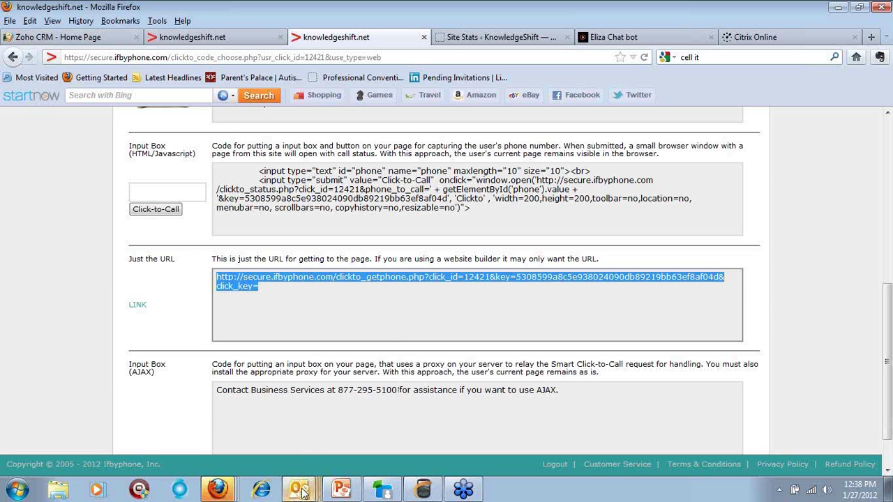
# - Switch to the draft message in Outlook and hyperlink the word "link" to the copied click-to-call URL
pyautogui.moveTo(303, 492)
pyautogui.click(261, 439)
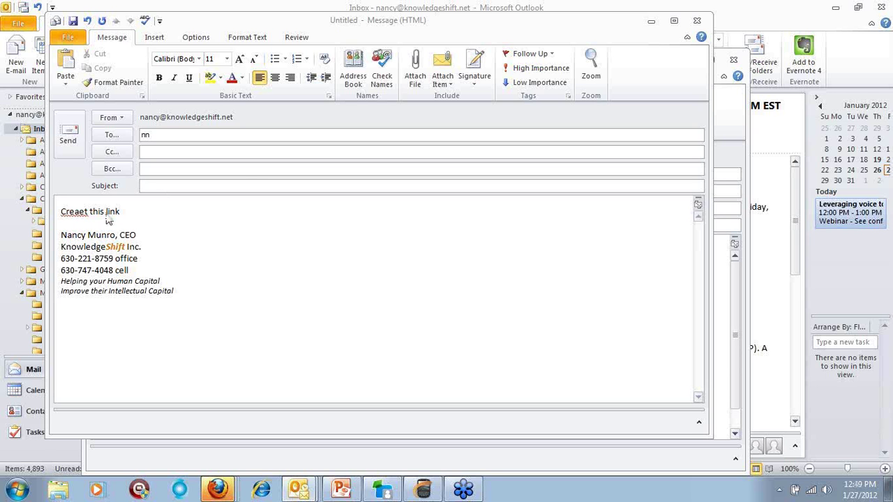
pyautogui.doubleClick(108, 218)
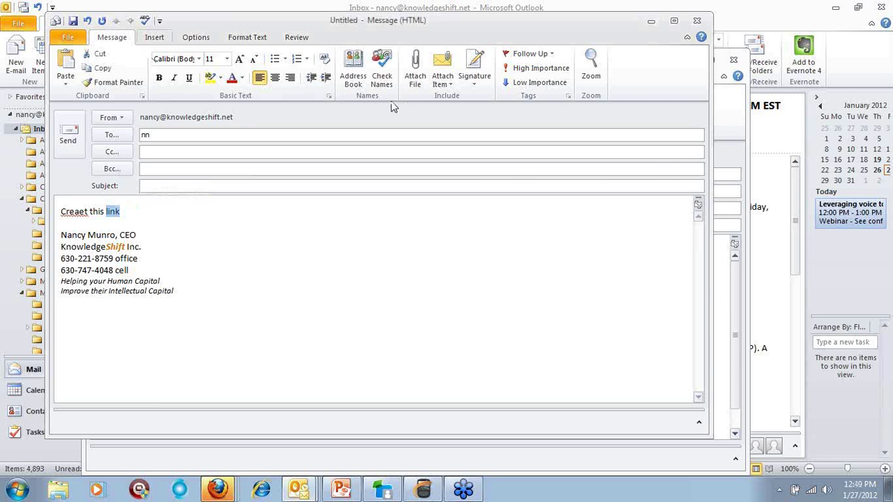
pyautogui.scroll(-1, 391, 103)
pyautogui.click(464, 56)
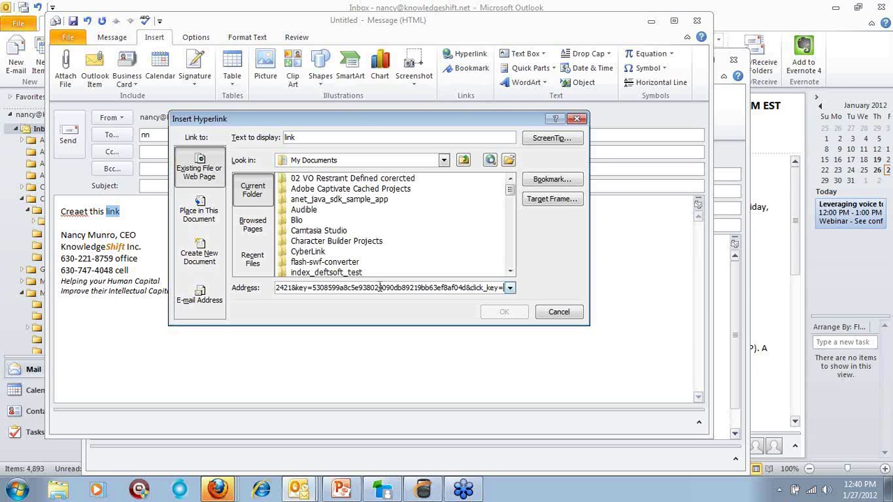
pyautogui.click(502, 313)
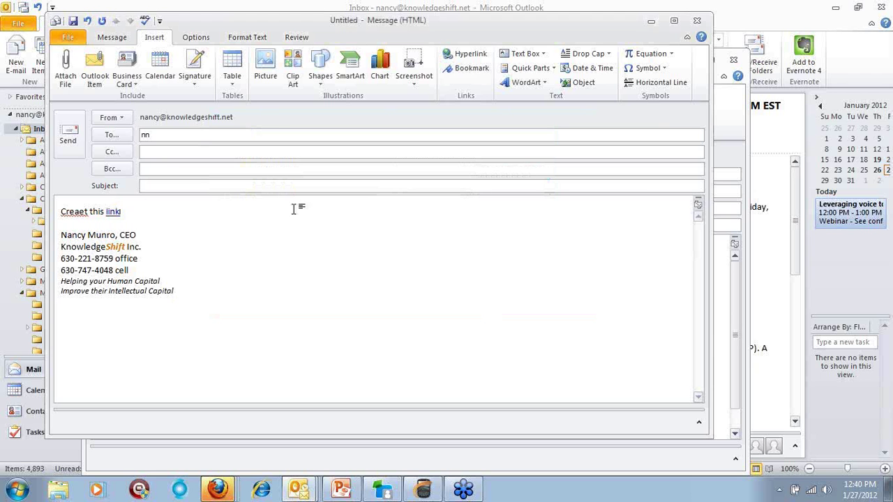
# - Switch back to Firefox, return to the Click-to-Call list and close the separate Click-to-Call phone number window
pyautogui.click(217, 488)
pyautogui.click(205, 440)
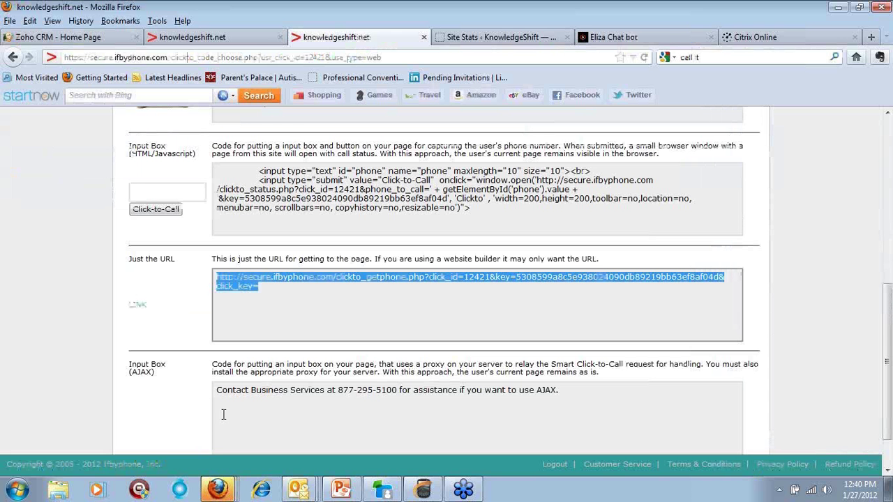
pyautogui.click(14, 58)
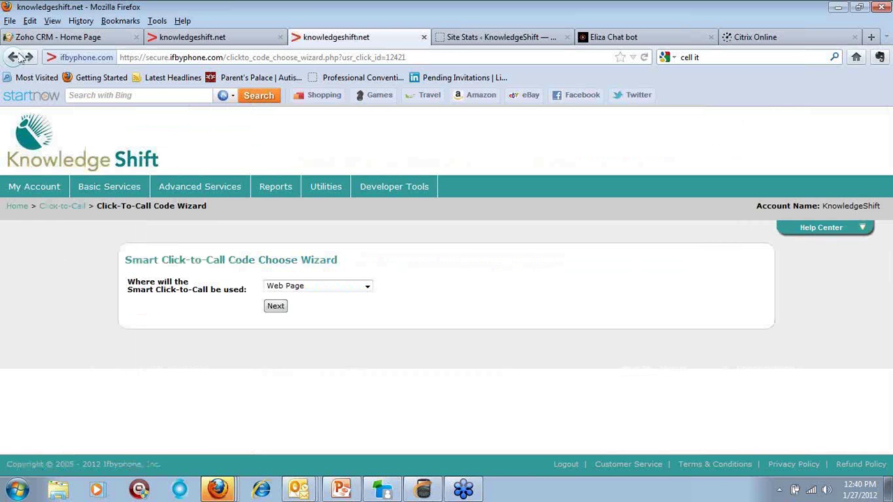
pyautogui.click(20, 57)
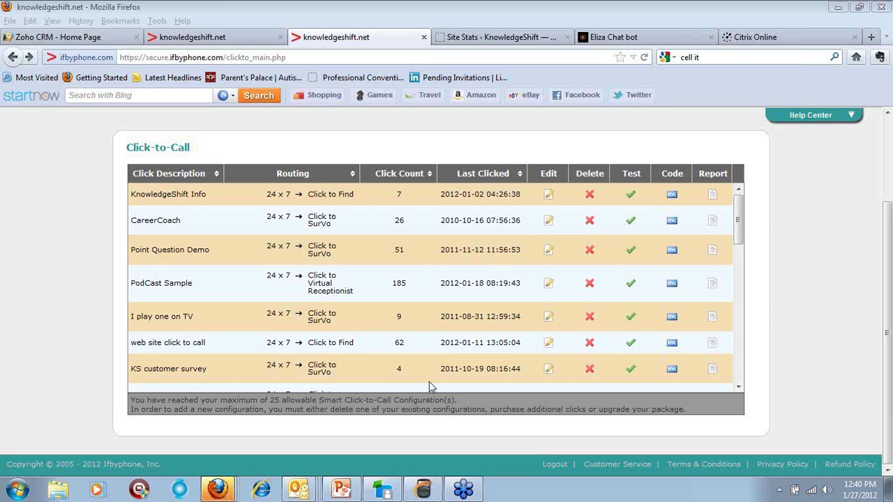
pyautogui.moveTo(223, 492)
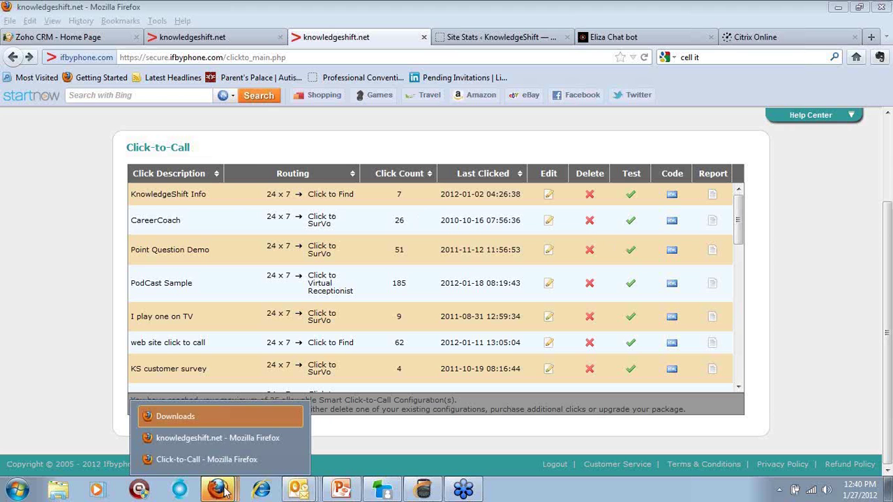
pyautogui.click(221, 460)
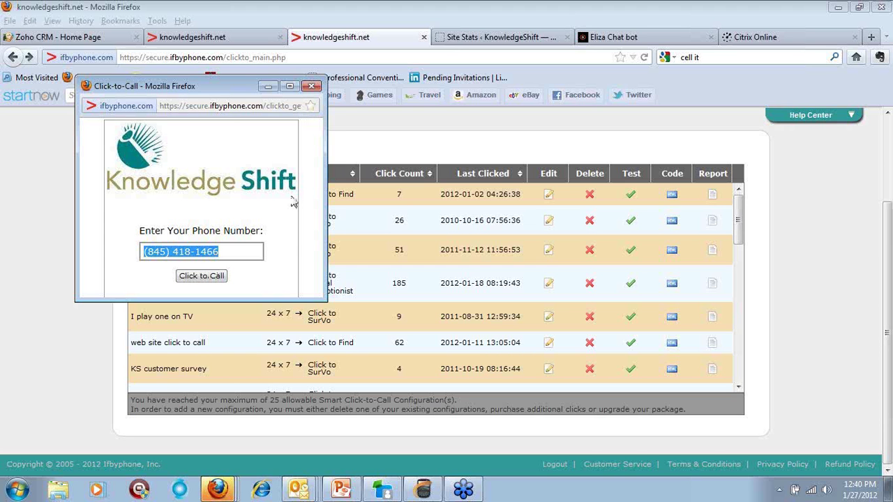
pyautogui.click(311, 85)
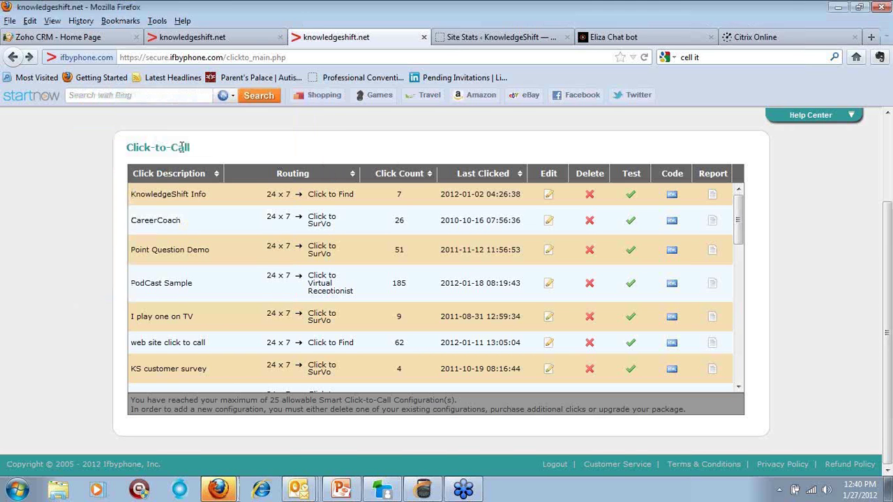
# - Start a new interactive voice broadcast that uses the existing SurVo Unhappy customer and proceed to its call list
pyautogui.scroll(3, 130, 307)
pyautogui.moveTo(96, 190)
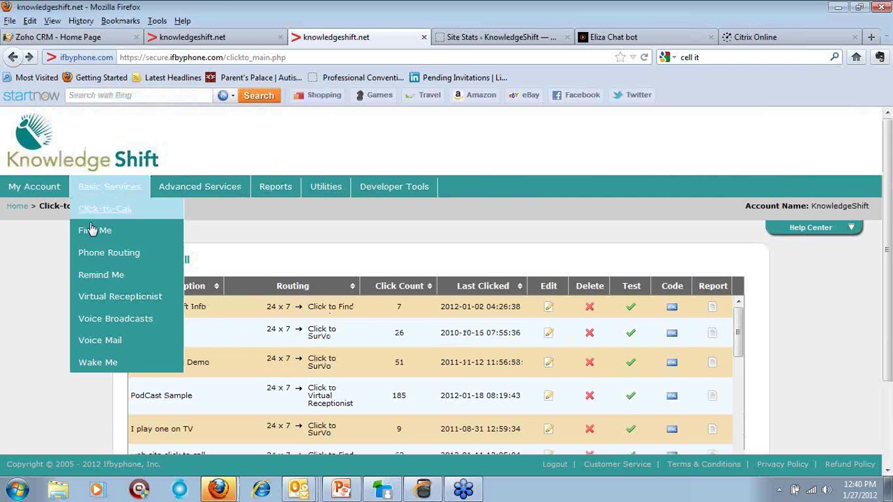
pyautogui.click(99, 325)
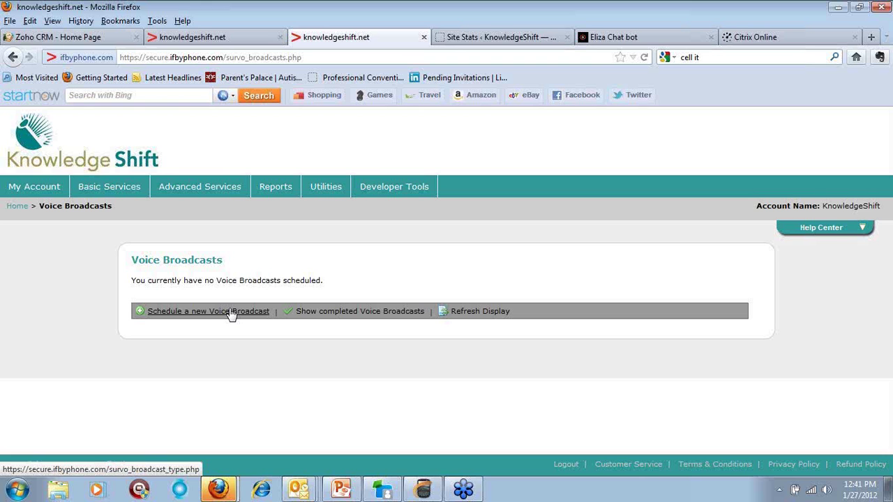
pyautogui.click(231, 311)
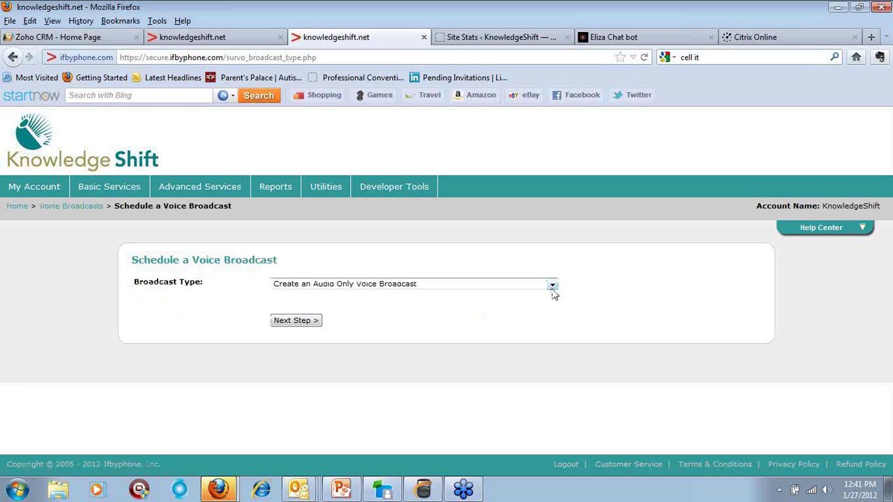
pyautogui.click(552, 291)
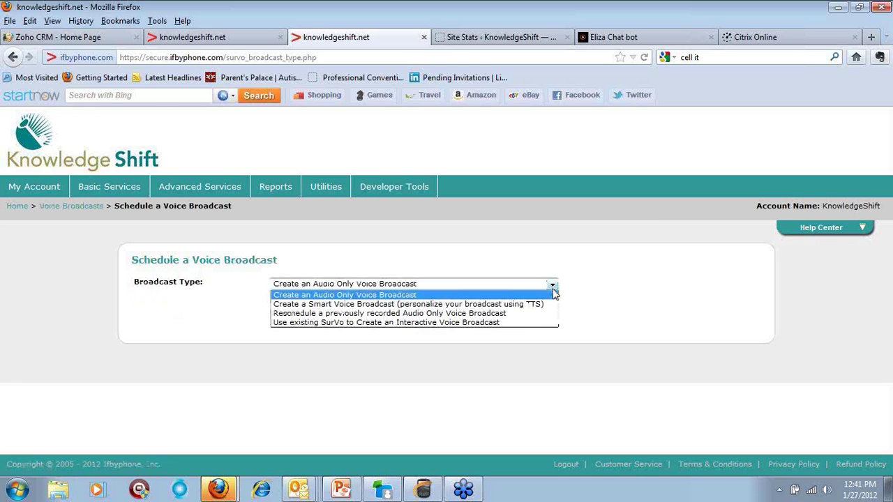
pyautogui.click(536, 323)
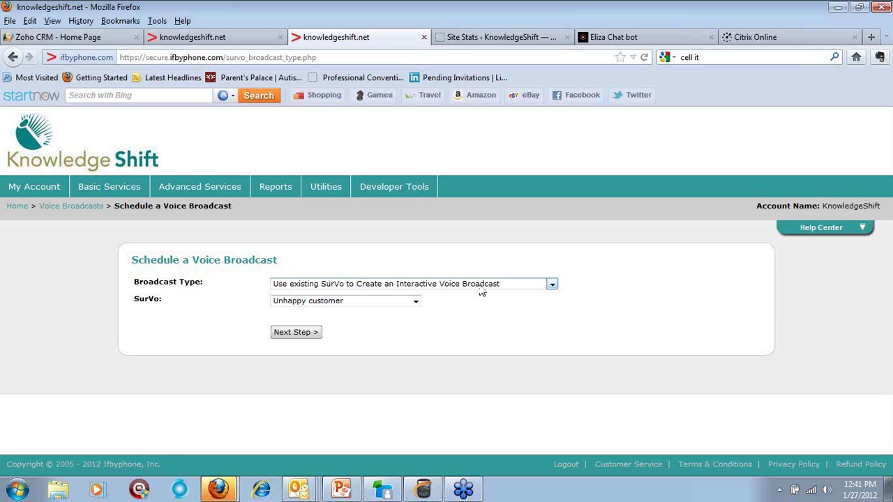
pyautogui.click(415, 302)
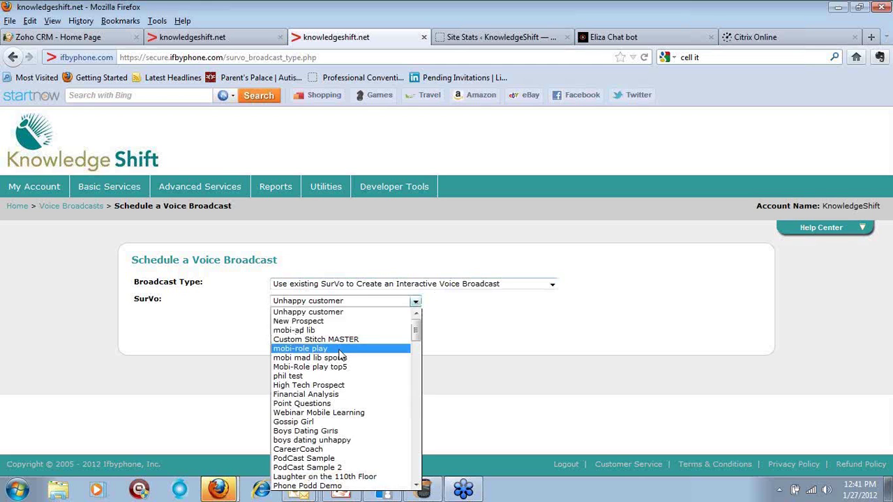
pyautogui.click(352, 305)
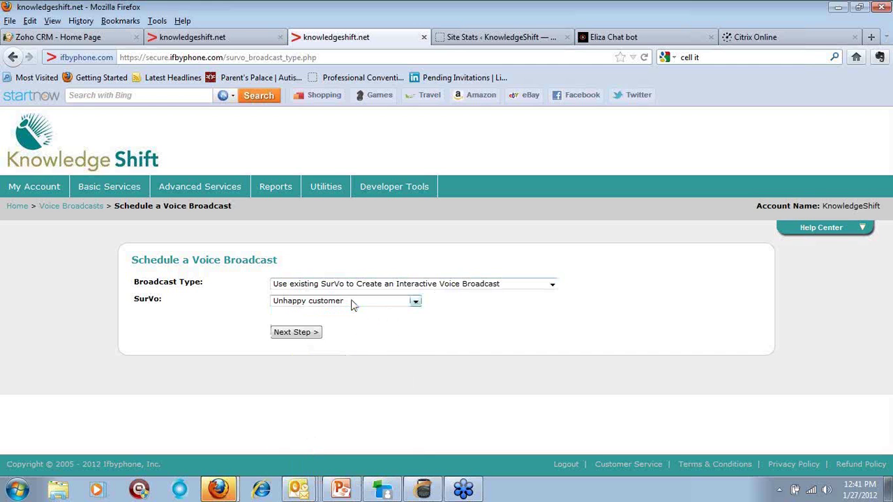
pyautogui.click(314, 334)
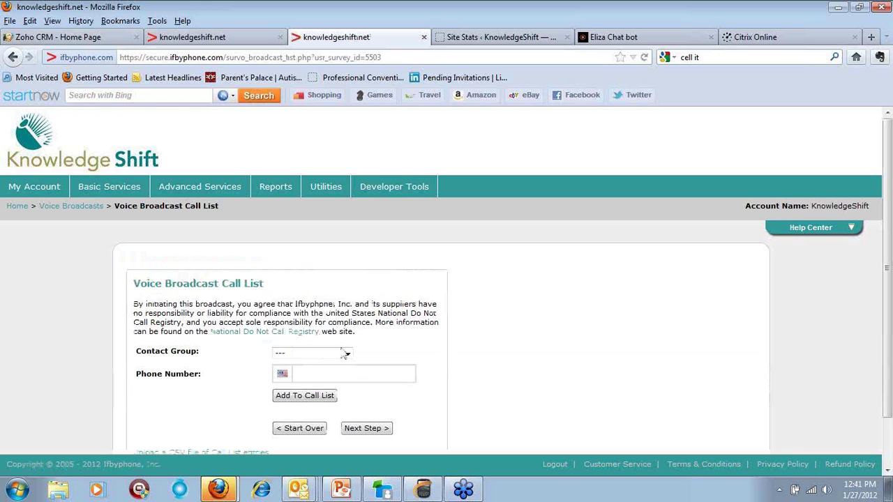
# - Choose a contact group for the voice broadcast call list and continue to the broadcast schedule
pyautogui.click(345, 355)
pyautogui.click(315, 367)
pyautogui.scroll(-2, 450, 350)
pyautogui.click(369, 373)
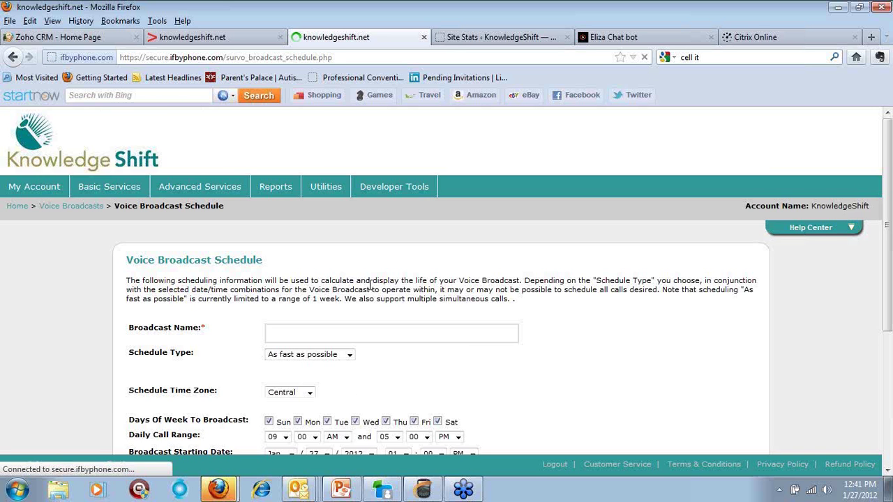
# - Examine the voice broadcast schedule settings, including the choices for maximum simultaneous calls
pyautogui.scroll(-5, 370, 285)
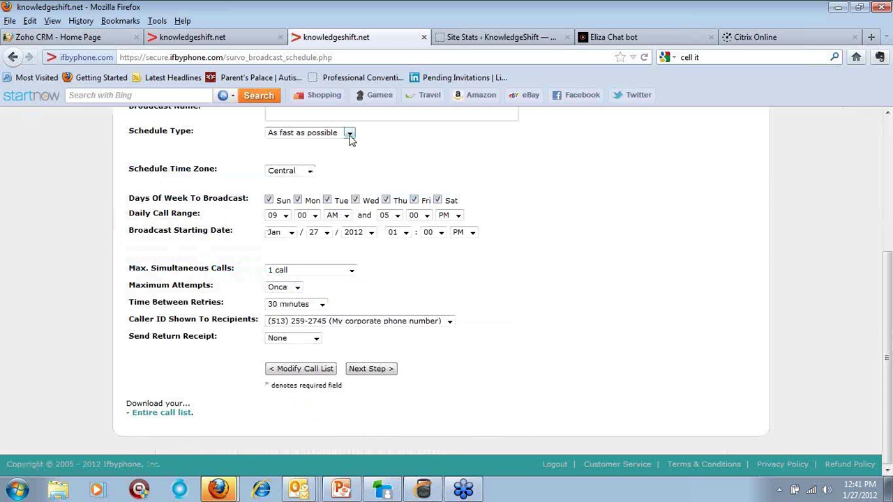
pyautogui.click(354, 271)
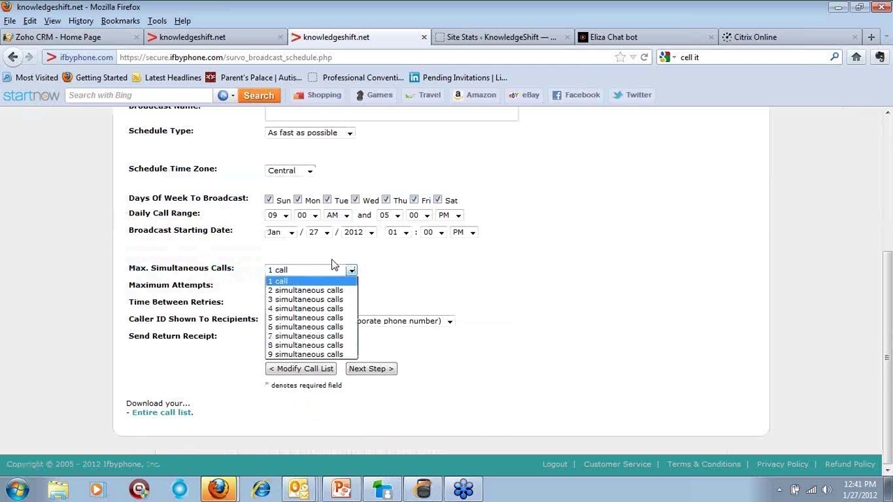
pyautogui.click(332, 265)
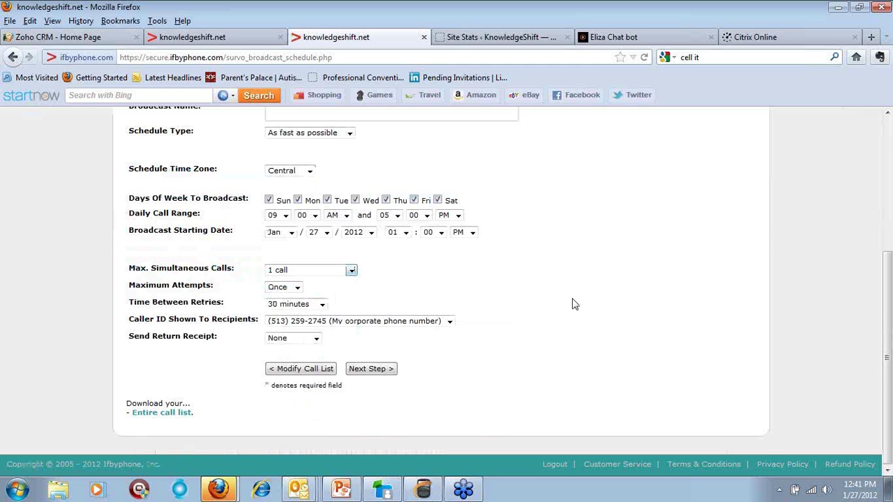
pyautogui.scroll(2, 572, 304)
pyautogui.scroll(2, 572, 304)
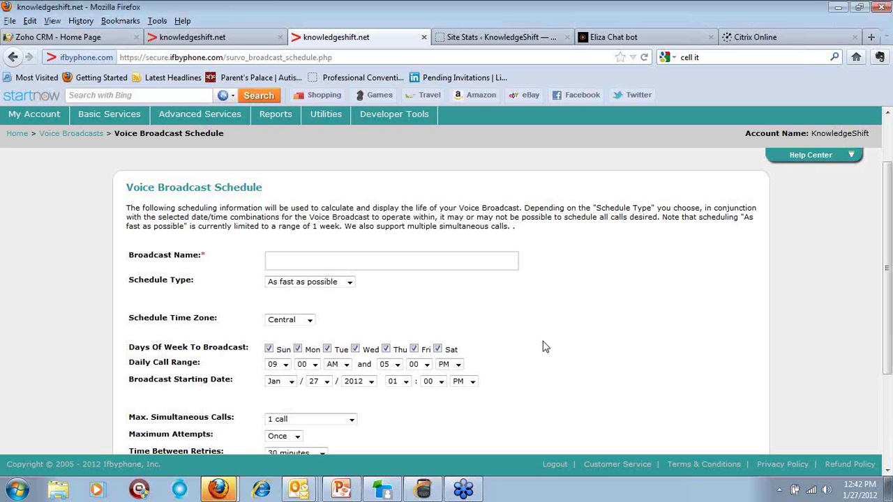
# - Visit the live KnowledgeShift website from its WordPress Site Stats page
pyautogui.click(499, 38)
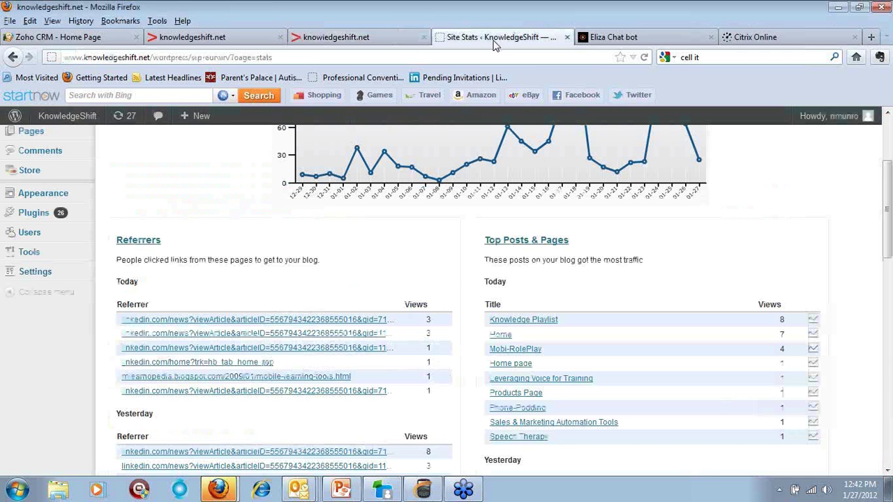
pyautogui.moveTo(67, 116)
pyautogui.click(103, 140)
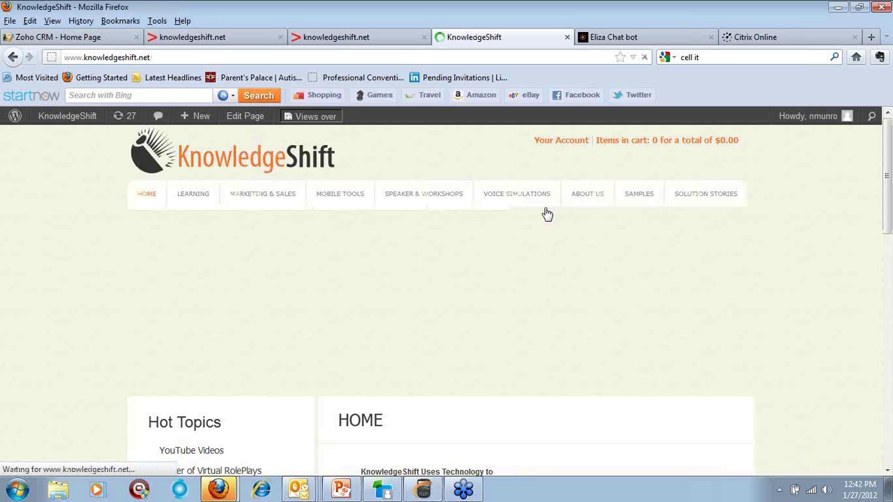
# - Open the Mobi-RolePlay page under Voice Simulations and go to its call request form
pyautogui.moveTo(516, 202)
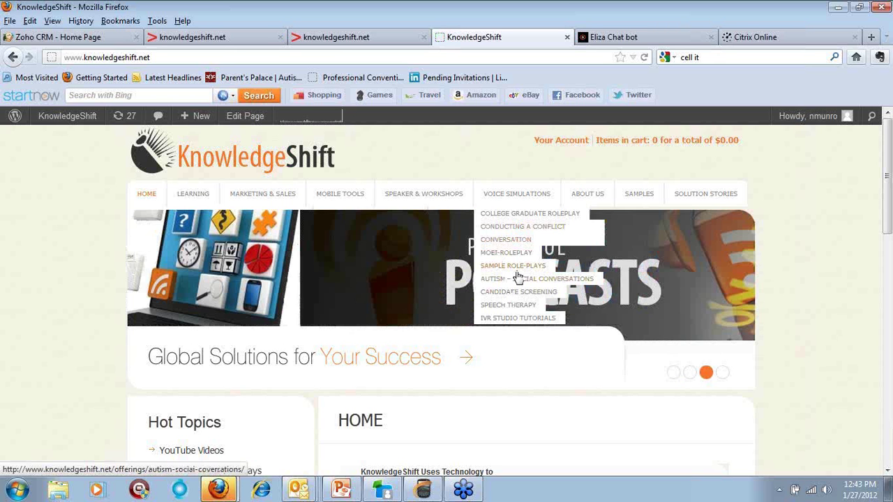
pyautogui.click(507, 241)
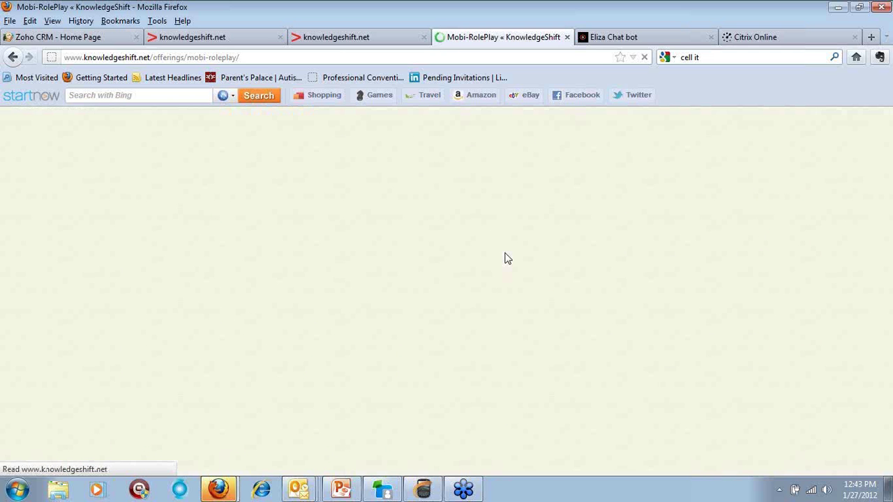
pyautogui.scroll(-5, 400, 221)
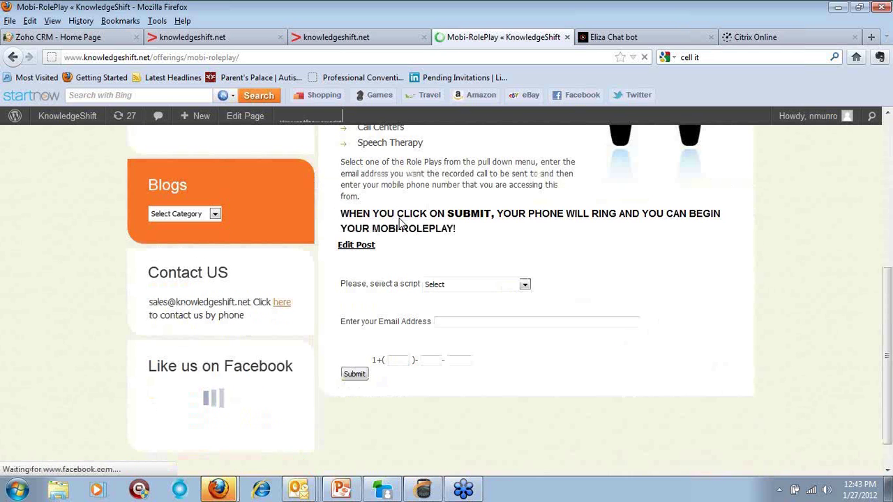
# - Examine the script choices, e-mail address field and phone number fields of the Mobi-RolePlay form
pyautogui.click(449, 284)
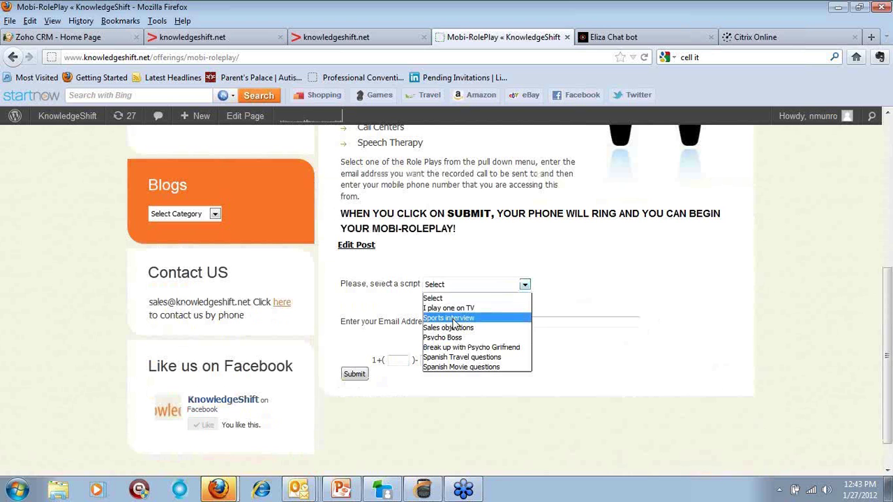
pyautogui.click(463, 286)
pyautogui.click(472, 323)
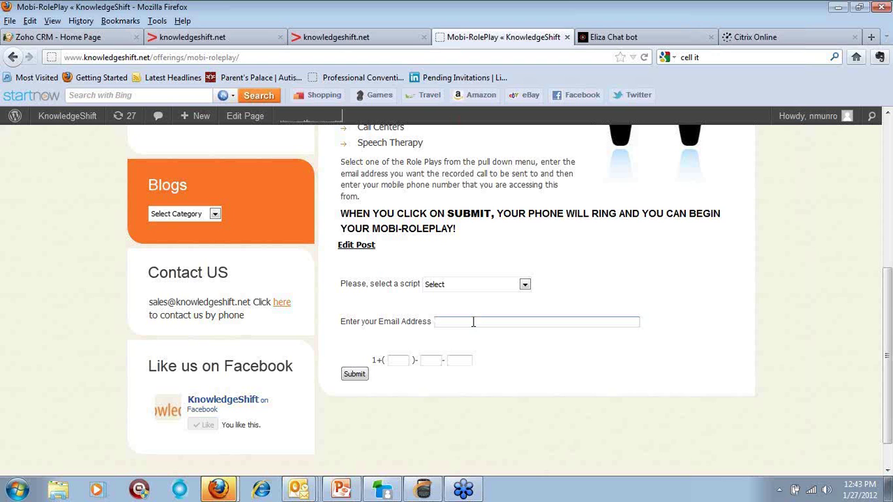
pyautogui.click(473, 322)
pyautogui.click(399, 359)
pyautogui.click(455, 361)
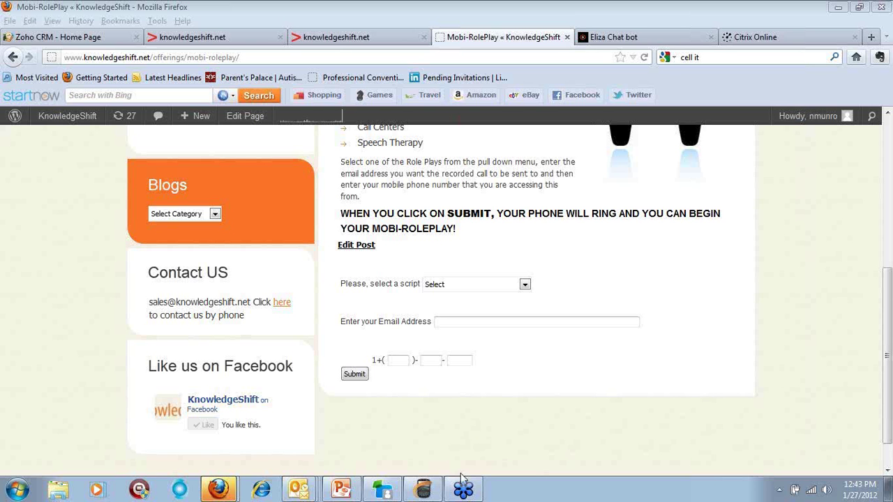
# - Switch to the viaDock application
pyautogui.click(426, 490)
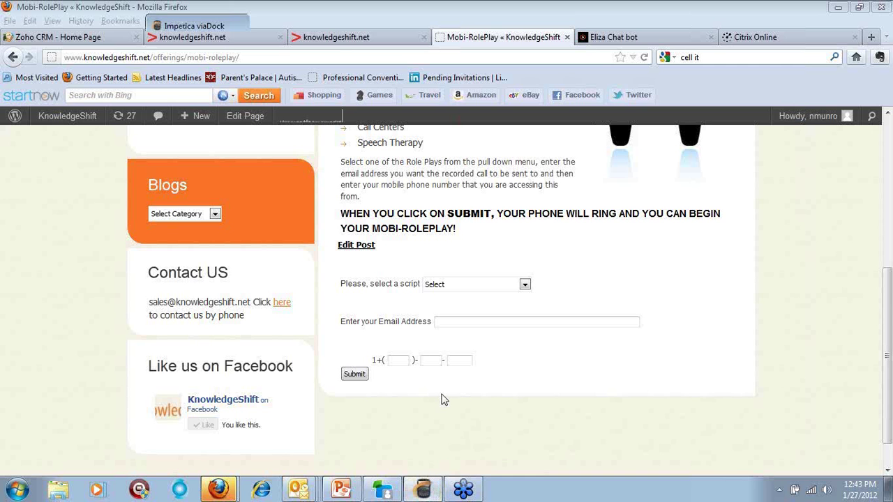